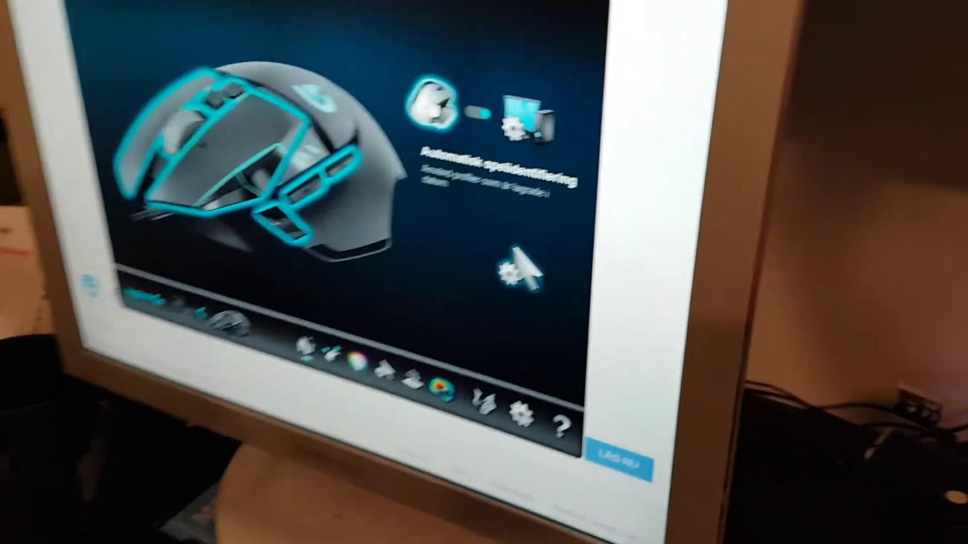
# Step: Toggle the G502 from Inbyggt minne back to Automatisk spelidentifiering, then close Logitech Gaming Software
pyautogui.click(477, 113)
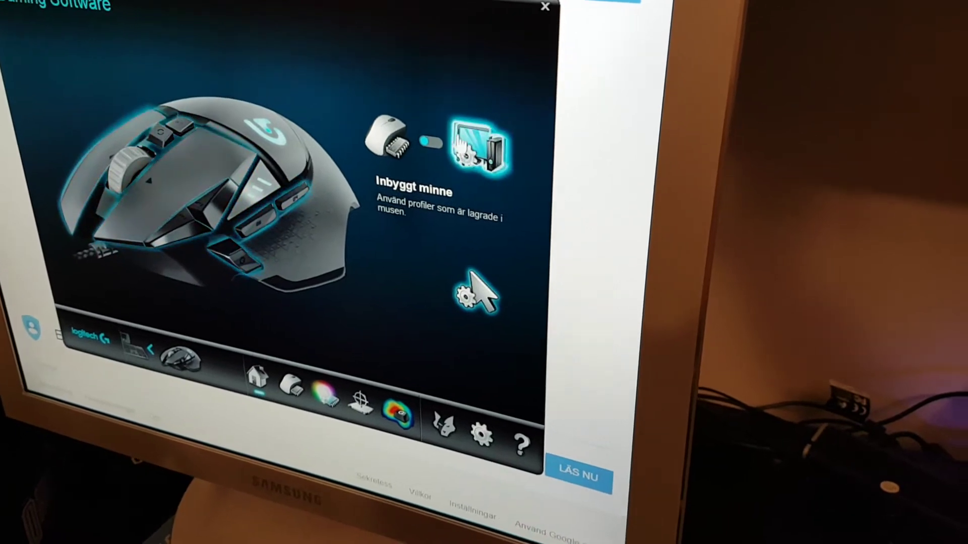
pyautogui.click(479, 161)
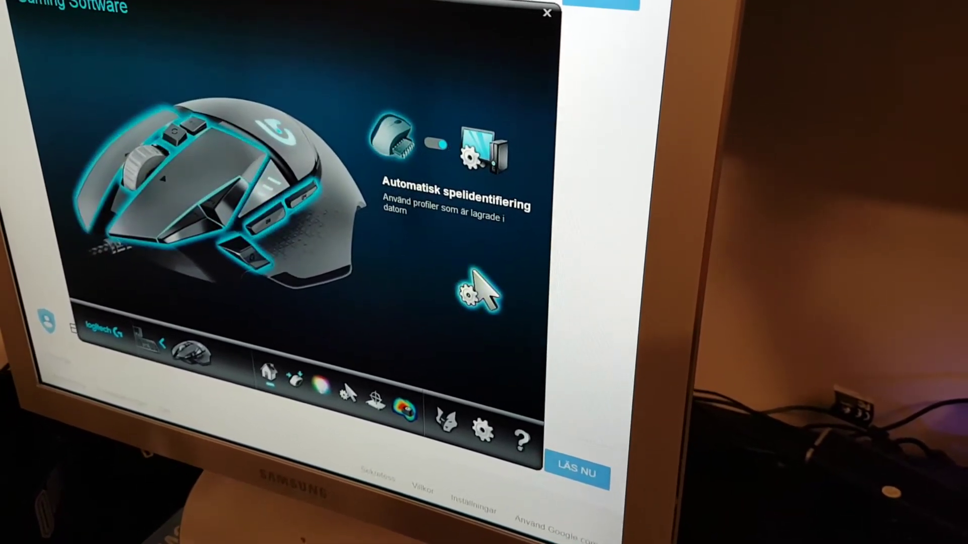
pyautogui.click(551, 13)
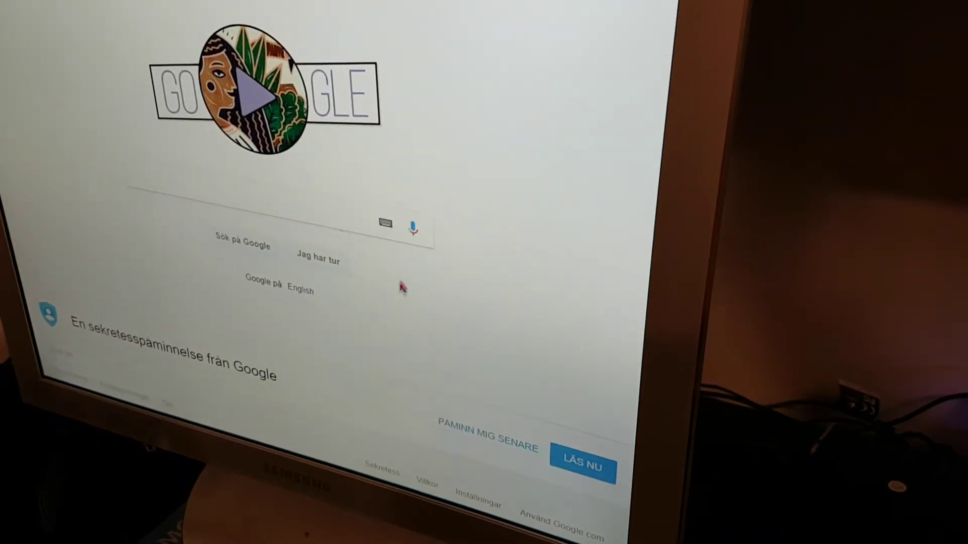